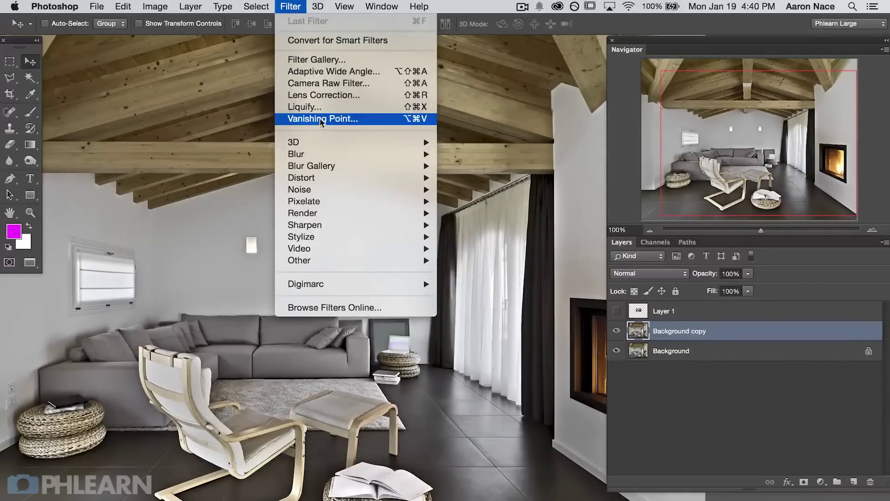
Open the Vanishing Point filter and move the floating framed painting onto the perspective plane of the fireplace wall.
{"action": "left_click", "coordinate": [389, 122]}
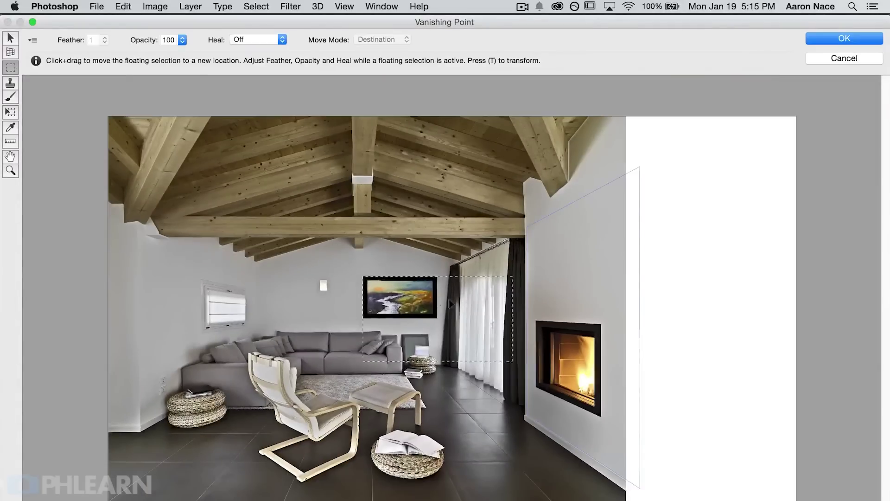
{"action": "left_click_drag", "start_coordinate": [404, 296], "coordinate": [535, 293]}
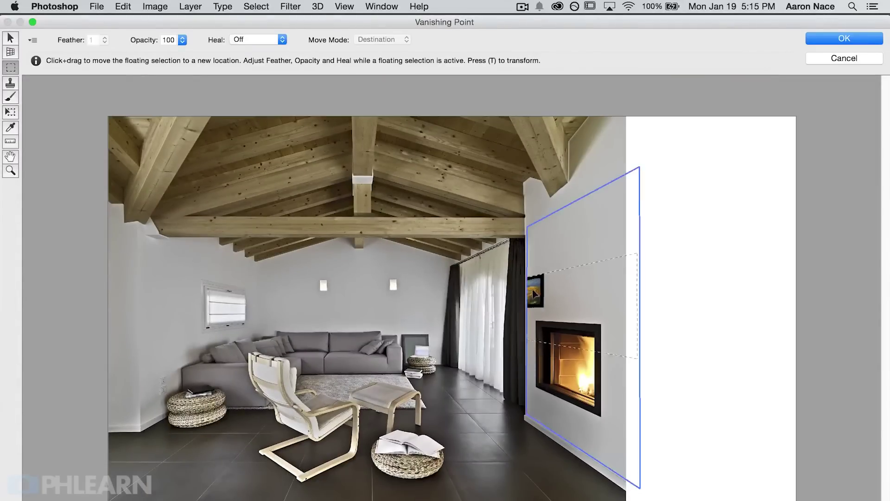
{"action": "left_click_drag", "start_coordinate": [588, 265], "coordinate": [588, 302]}
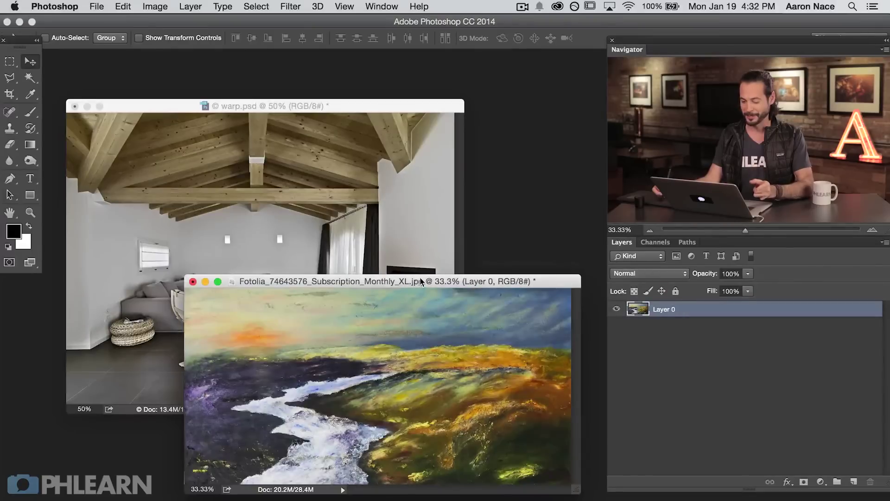
Arrange the two document windows and copy the landscape painting into warp.psd with the Move tool.
{"action": "mouse_move", "coordinate": [426, 278]}
{"action": "left_mouse_down"}
{"action": "mouse_move", "coordinate": [432, 262]}
{"action": "mouse_move", "coordinate": [424, 288]}
{"action": "left_mouse_up"}
{"action": "left_click_drag", "start_coordinate": [357, 101], "coordinate": [367, 104]}
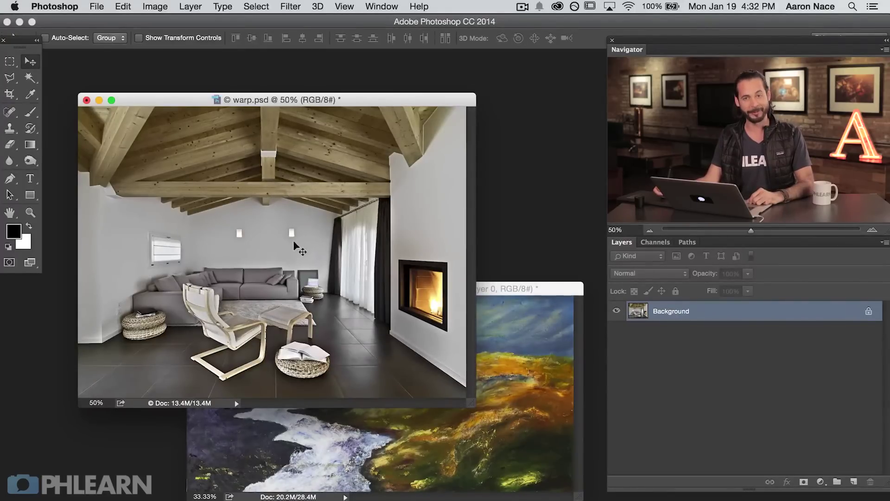
{"action": "left_click_drag", "start_coordinate": [508, 285], "coordinate": [491, 257]}
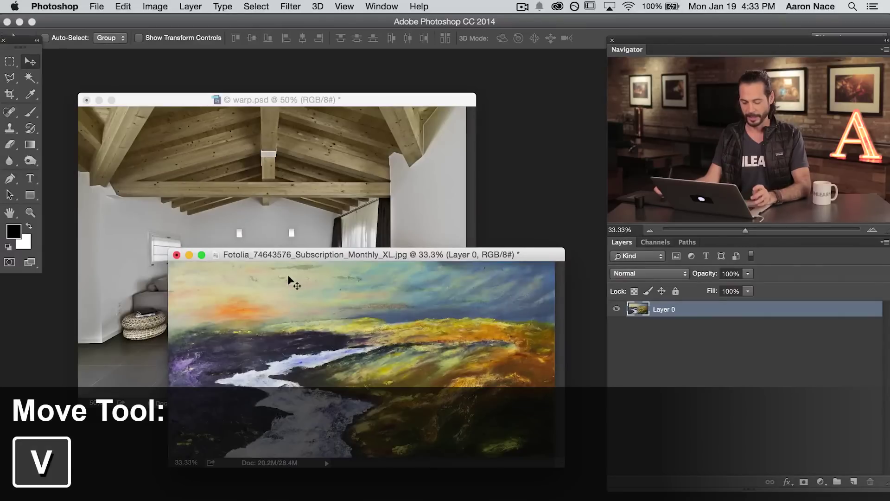
{"action": "left_click_drag", "start_coordinate": [299, 321], "coordinate": [282, 187]}
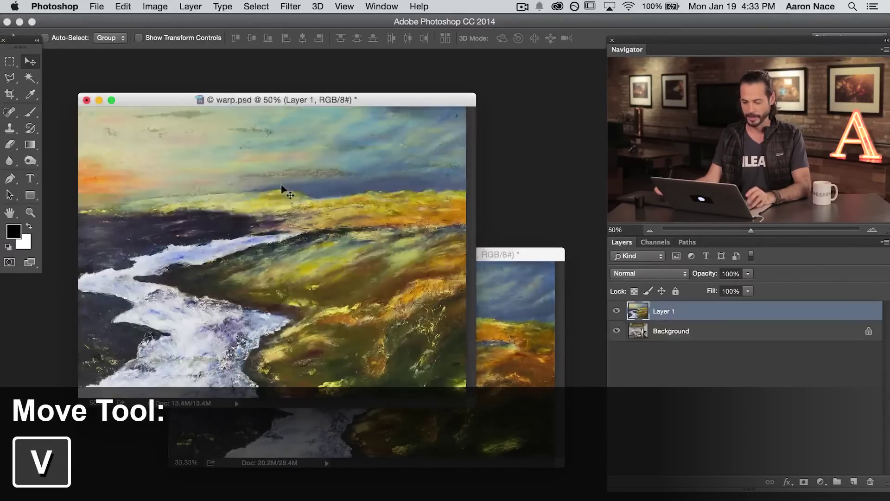
{"action": "left_click_drag", "start_coordinate": [328, 277], "coordinate": [368, 271]}
Switch to full-screen view and scale the painting layer proportionally to 17% with Free Transform.
{"action": "key", "text": "f"}
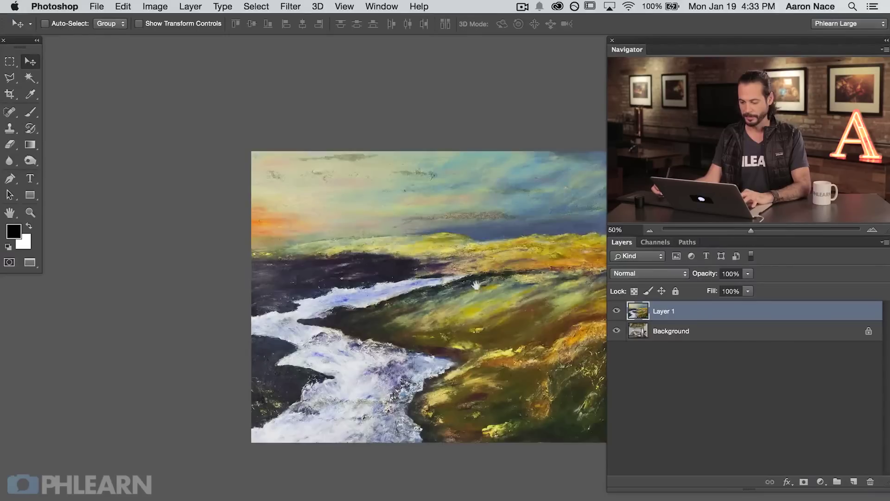
{"action": "left_click_drag", "start_coordinate": [399, 330], "coordinate": [414, 306]}
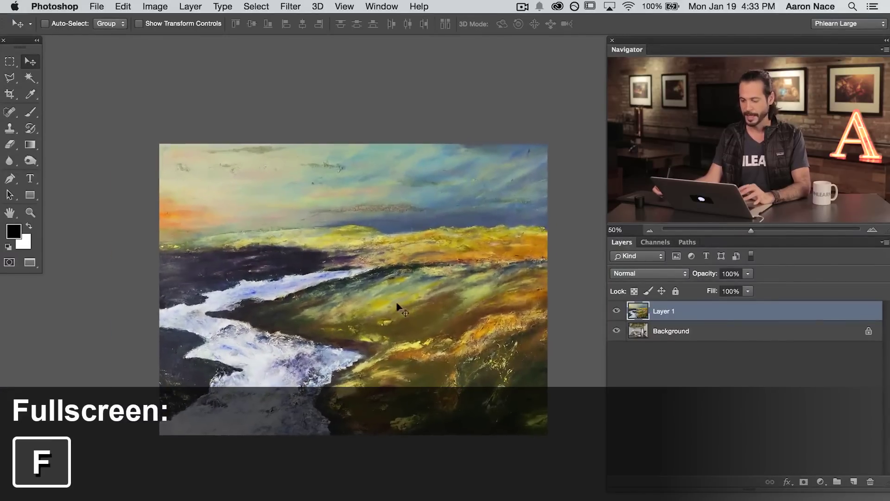
{"action": "key", "text": "super+t"}
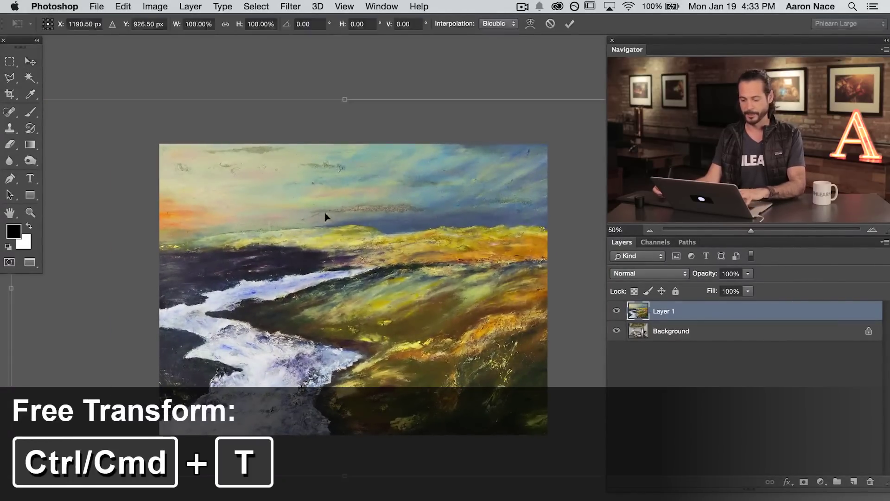
{"action": "left_click", "coordinate": [225, 24]}
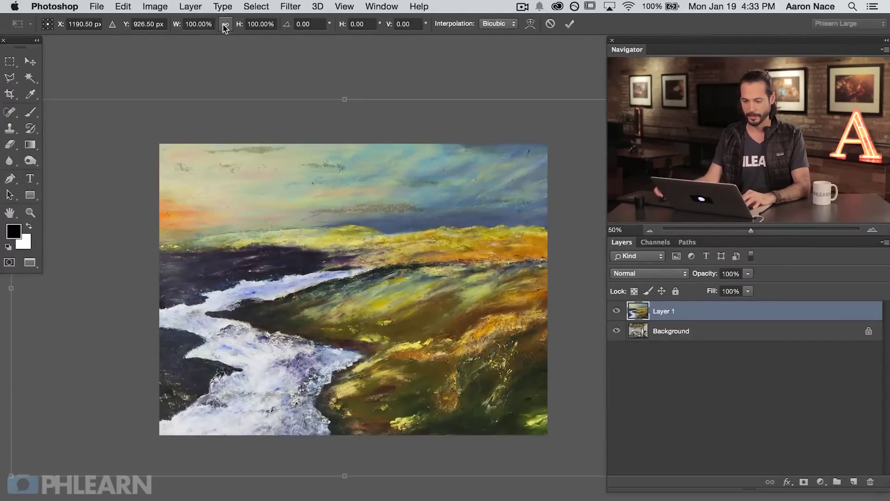
{"action": "left_click_drag", "start_coordinate": [236, 27], "coordinate": [192, 36]}
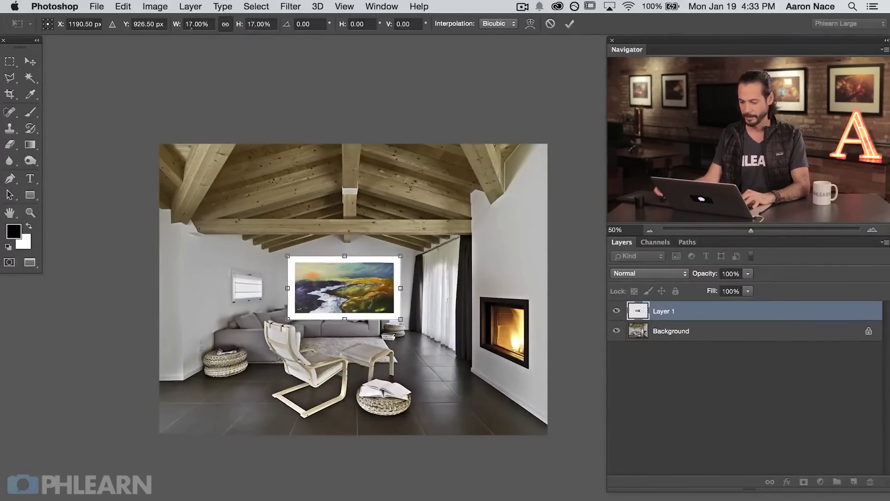
{"action": "key", "text": "Return"}
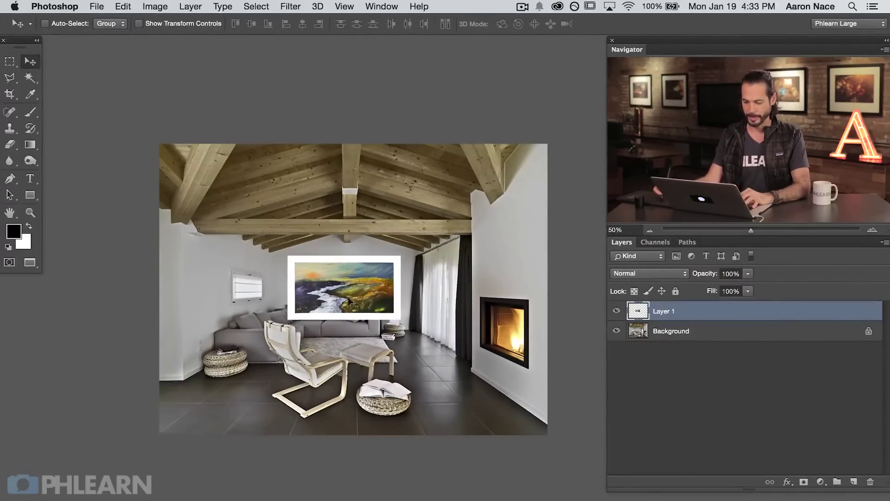
Try the painting near the fireplace wall and place it on the back wall above the sofa.
{"action": "mouse_move", "coordinate": [335, 297]}
{"action": "left_mouse_down"}
{"action": "mouse_move", "coordinate": [353, 258]}
{"action": "mouse_move", "coordinate": [363, 267]}
{"action": "mouse_move", "coordinate": [311, 276]}
{"action": "mouse_move", "coordinate": [334, 305]}
{"action": "mouse_move", "coordinate": [513, 263]}
{"action": "mouse_move", "coordinate": [519, 269]}
{"action": "mouse_move", "coordinate": [492, 267]}
{"action": "mouse_move", "coordinate": [496, 279]}
{"action": "mouse_move", "coordinate": [503, 262]}
{"action": "mouse_move", "coordinate": [473, 262]}
{"action": "mouse_move", "coordinate": [429, 279]}
{"action": "mouse_move", "coordinate": [457, 274]}
{"action": "mouse_move", "coordinate": [440, 273]}
{"action": "left_mouse_up"}
{"action": "key", "text": "super+plus"}
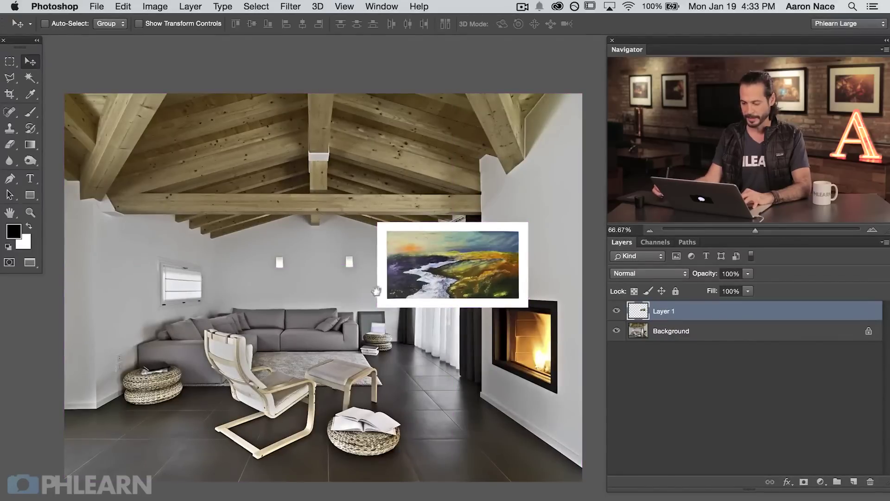
{"action": "left_click_drag", "start_coordinate": [376, 291], "coordinate": [311, 321]}
{"action": "left_click_drag", "start_coordinate": [392, 303], "coordinate": [287, 292]}
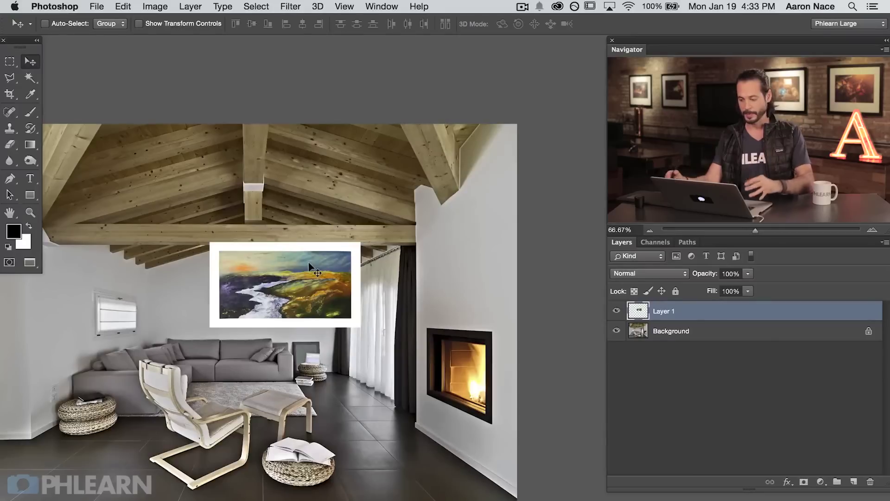
Create a new layer above the painting and set up a small Brush with a bright magenta foreground colour.
{"action": "key", "text": "ctrl+alt+shift+n"}
{"action": "key", "text": "b"}
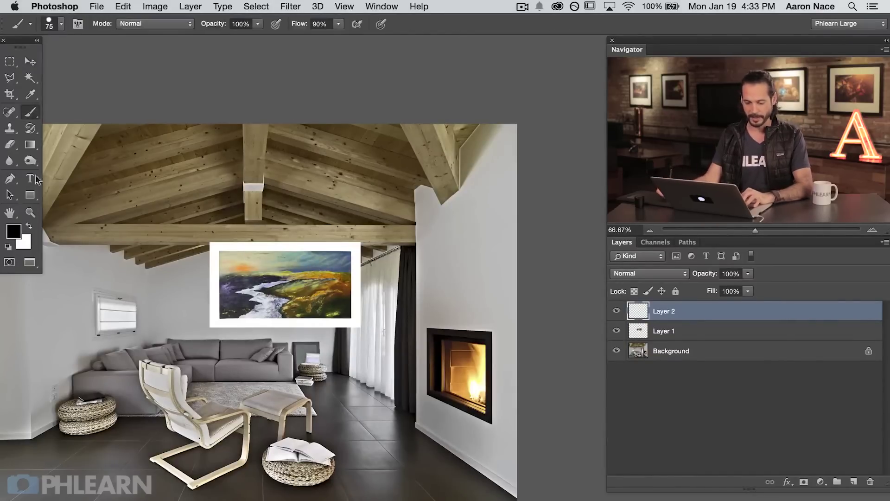
{"action": "left_click", "coordinate": [12, 233]}
{"action": "left_click", "coordinate": [386, 254]}
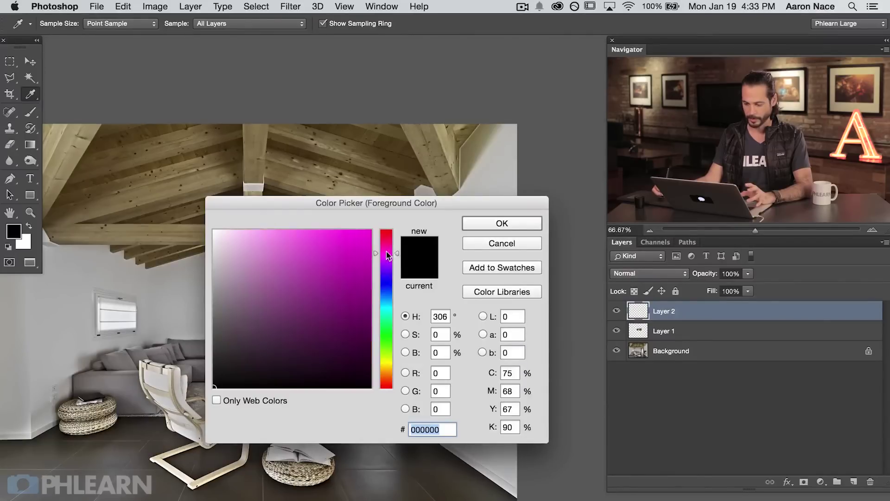
{"action": "left_click", "coordinate": [354, 239]}
{"action": "left_click", "coordinate": [503, 223]}
{"action": "left_click_drag", "start_coordinate": [419, 278], "coordinate": [418, 279]}
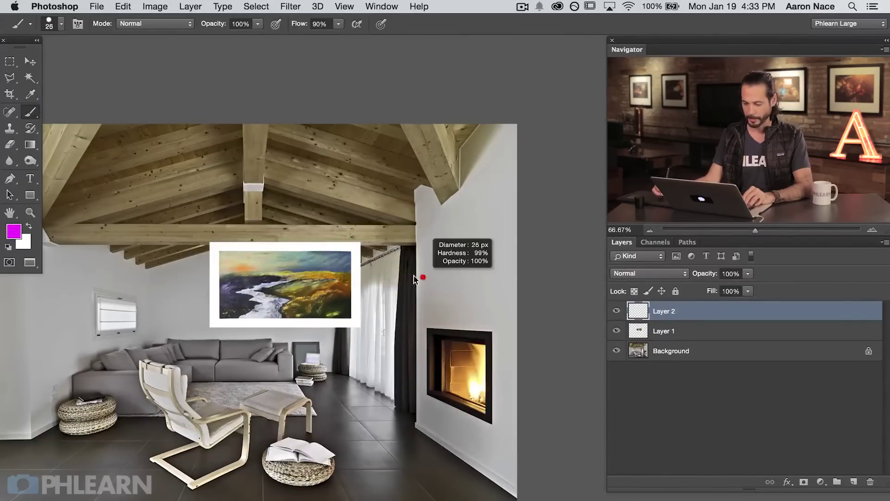
Hide the painting layer and draw magenta perspective lines along the fireplace wall's edges and the floor tiles.
{"action": "left_click", "coordinate": [617, 330]}
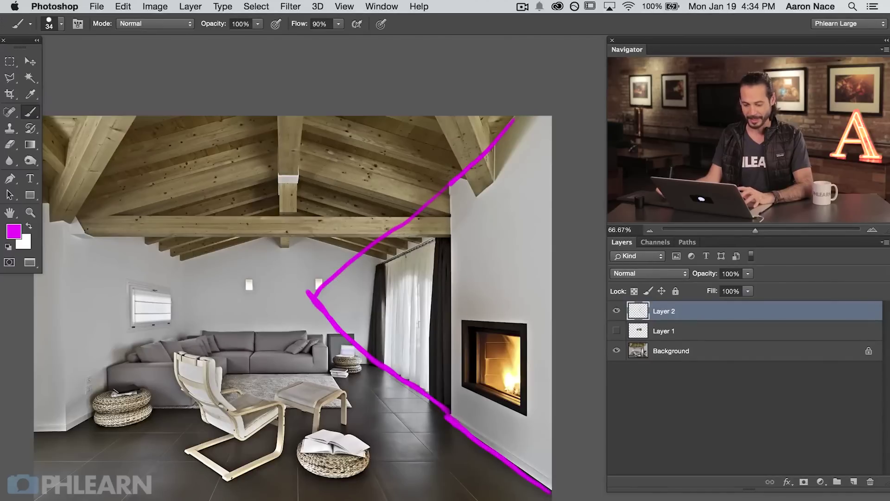
{"action": "left_click_drag", "start_coordinate": [205, 331], "coordinate": [264, 325]}
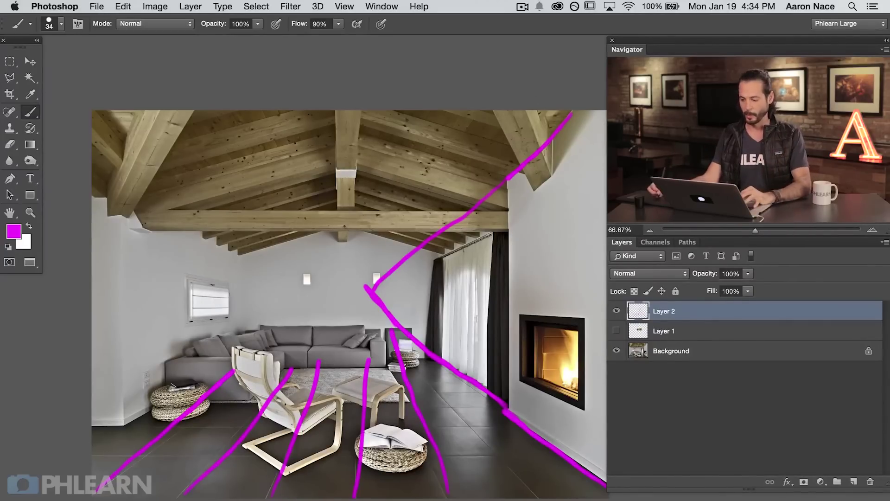
Undo the magenta perspective lines and scribble over the fireplace wall's upper and lower edges.
{"action": "key", "text": "super+alt+z"}
{"action": "key", "text": "super+alt+z"}
{"action": "key", "text": "super+alt+z"}
{"action": "key", "text": "super+alt+z"}
{"action": "key", "text": "super+alt+z"}
{"action": "key", "text": "super+alt+z"}
{"action": "key", "text": "super+alt+z"}
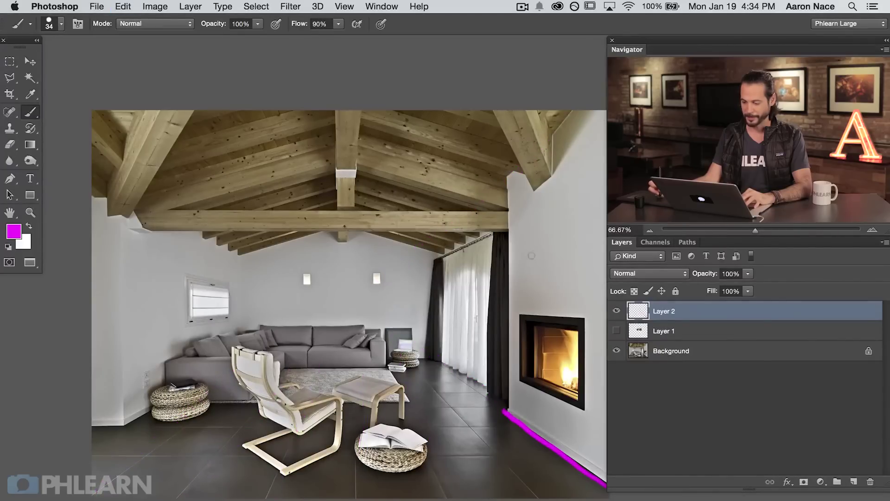
{"action": "key", "text": "super+alt+z"}
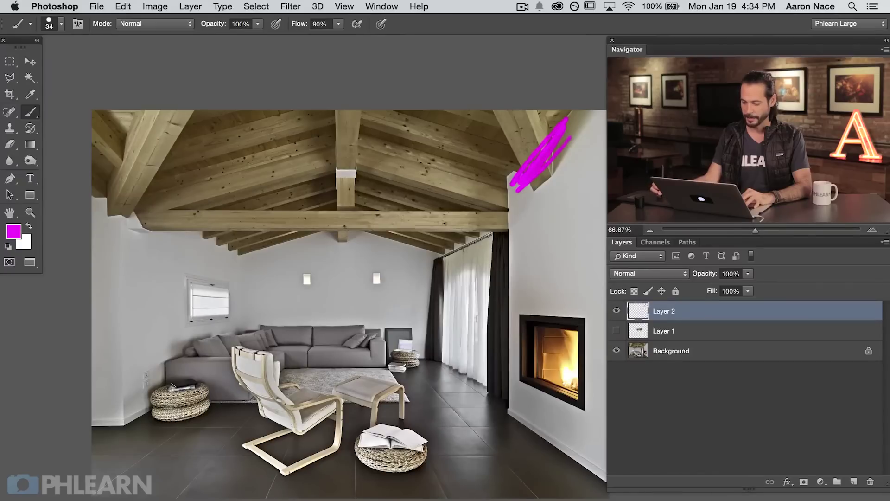
{"action": "key", "text": "super+shift+z"}
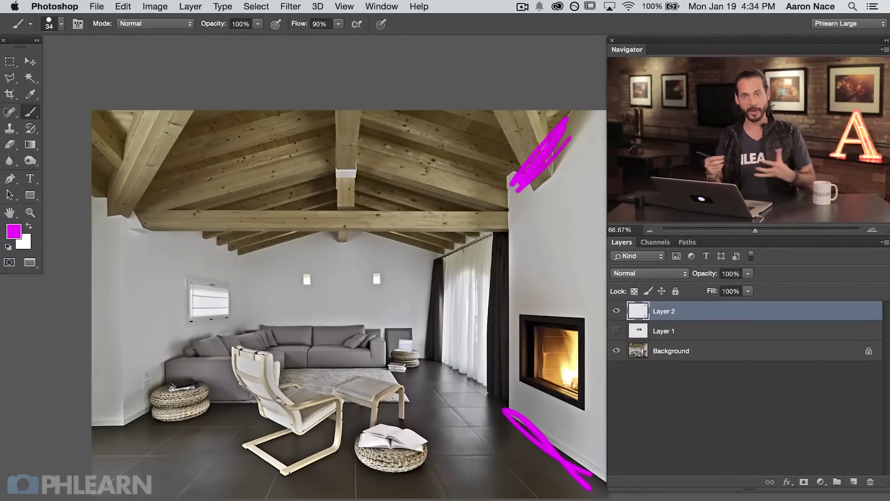
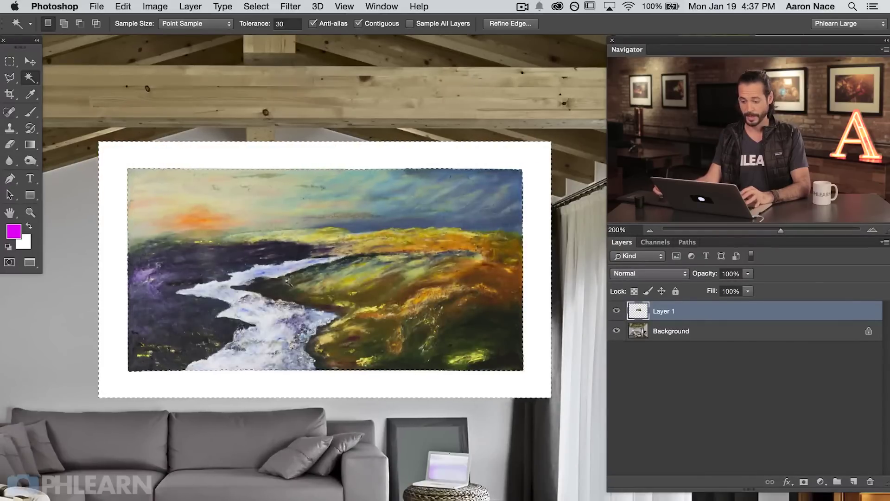
Fill the selected white border around the painting with black and move the framed painting slightly lower on the back wall.
{"action": "key", "text": "shift"}
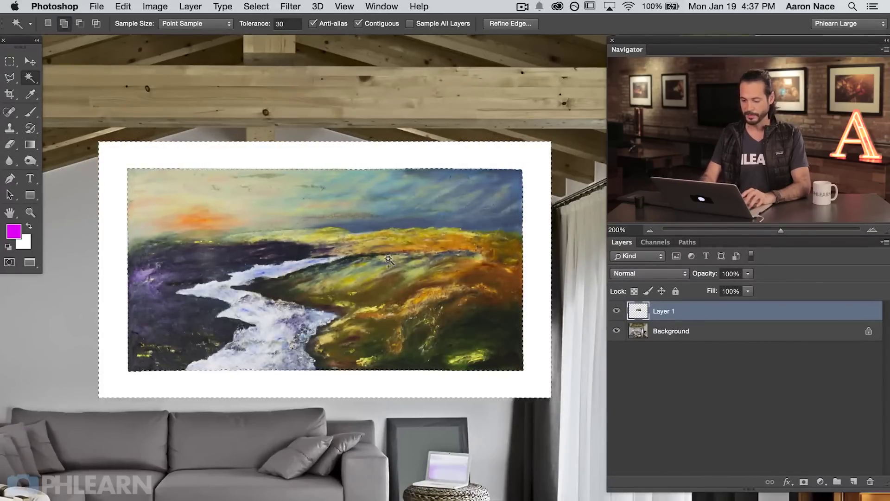
{"action": "key", "text": "shift+BackSpace"}
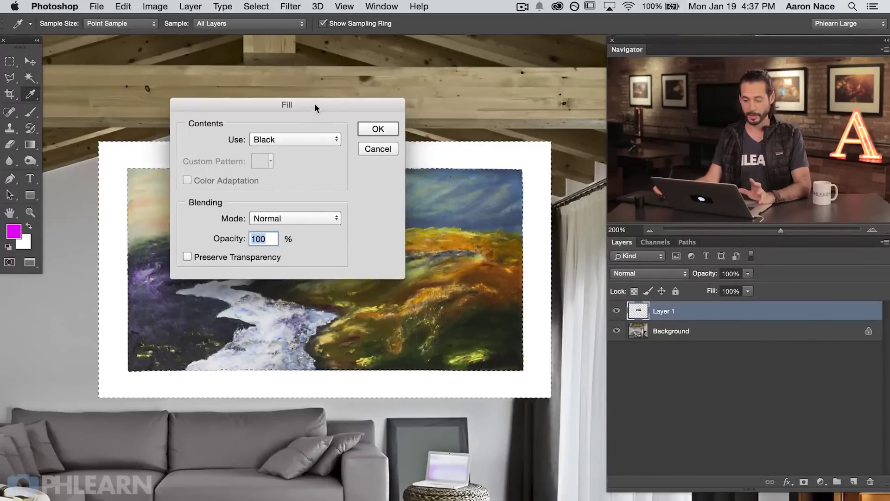
{"action": "left_click", "coordinate": [377, 132]}
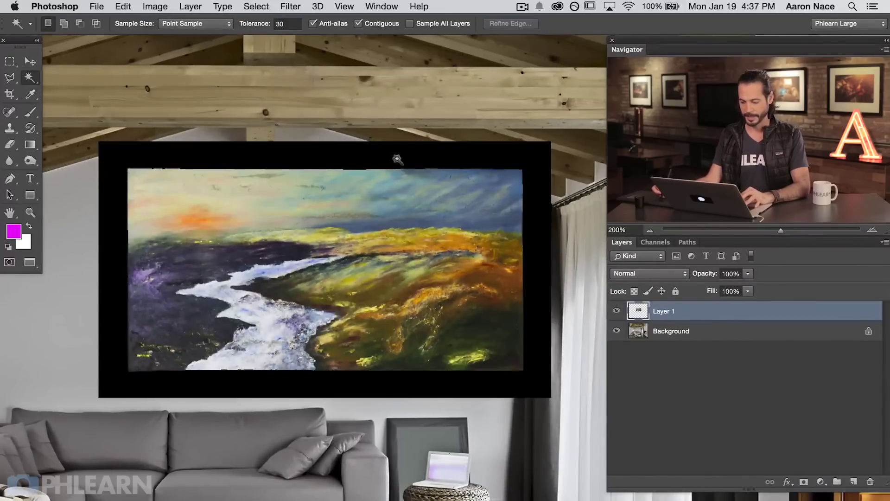
{"action": "key", "text": "v"}
{"action": "mouse_move", "coordinate": [404, 326]}
{"action": "left_mouse_down"}
{"action": "mouse_move", "coordinate": [435, 305]}
{"action": "mouse_move", "coordinate": [384, 366]}
{"action": "mouse_move", "coordinate": [345, 327]}
{"action": "mouse_move", "coordinate": [357, 349]}
{"action": "mouse_move", "coordinate": [371, 323]}
{"action": "left_mouse_up"}
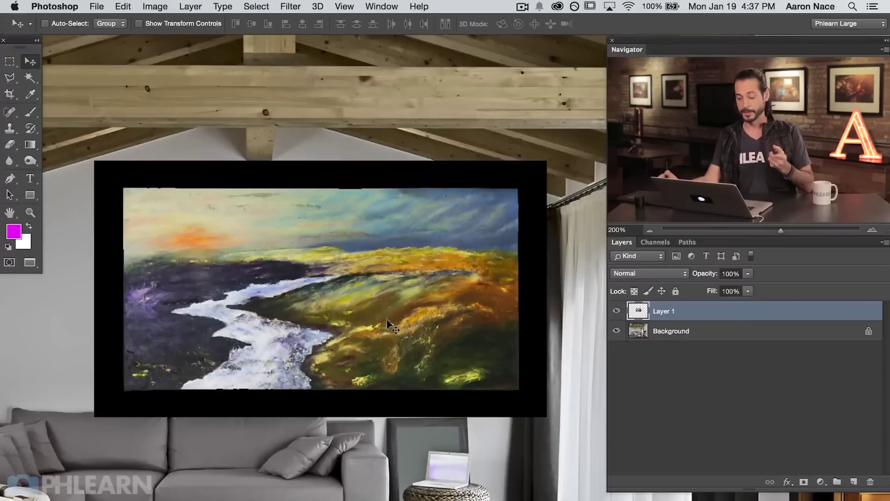
Load the outline of the framed painting's layer as a selection and deselect it.
{"action": "key", "text": "super"}
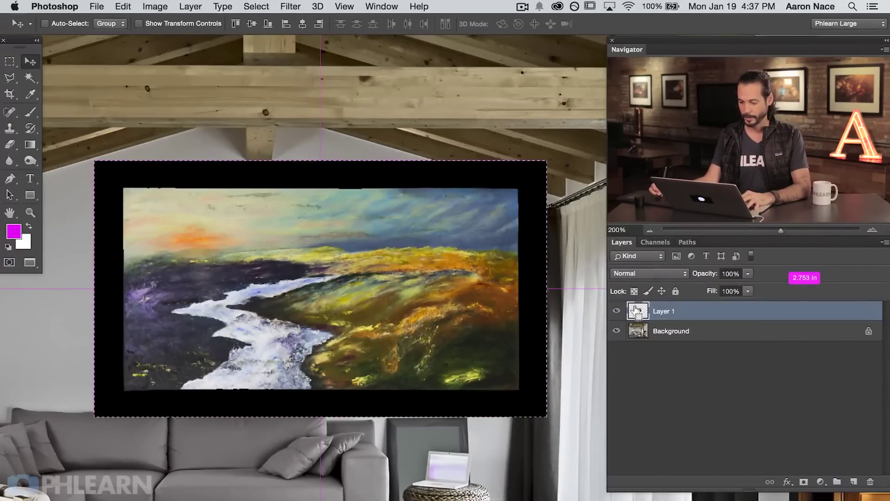
{"action": "left_click", "coordinate": [638, 310], "text": "super"}
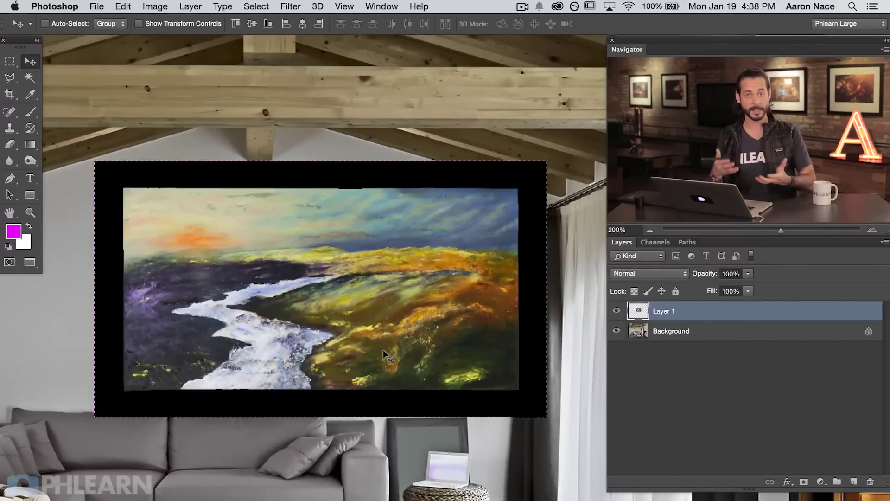
{"action": "key", "text": "super+d"}
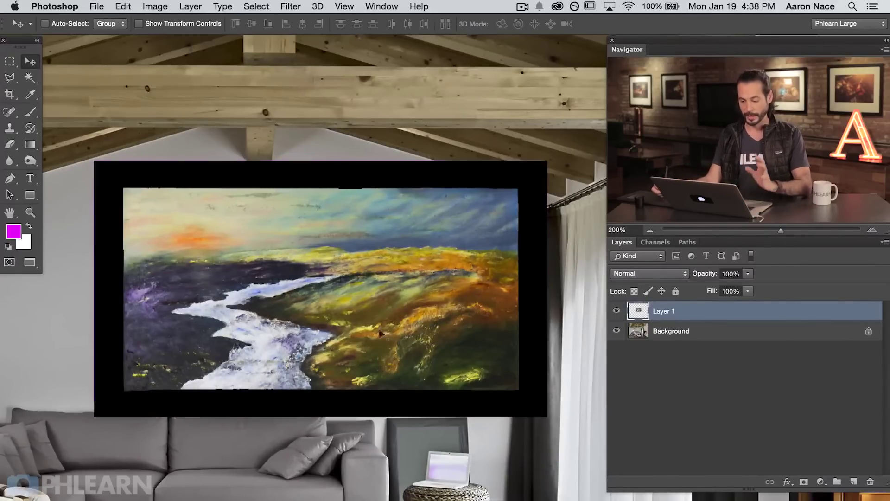
Hide the framed painting's layer and duplicate the Background layer.
{"action": "left_click", "coordinate": [615, 310]}
{"action": "key", "text": "super+minus"}
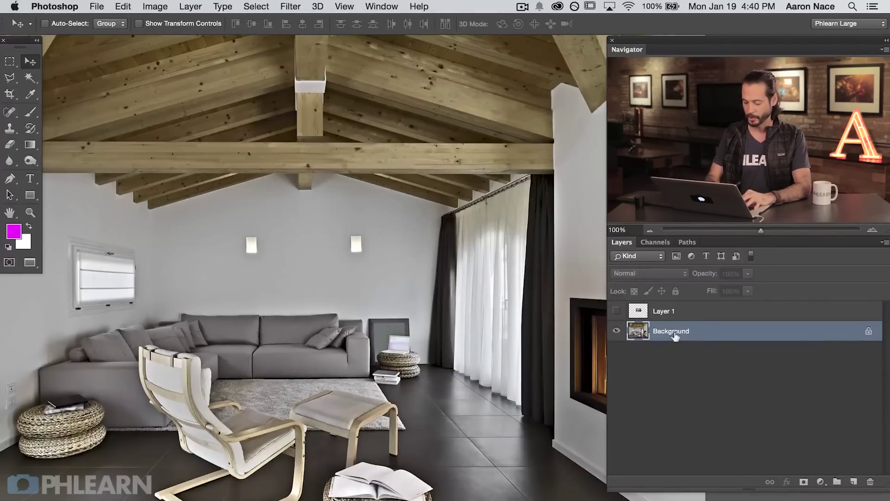
{"action": "key", "text": "super+j"}
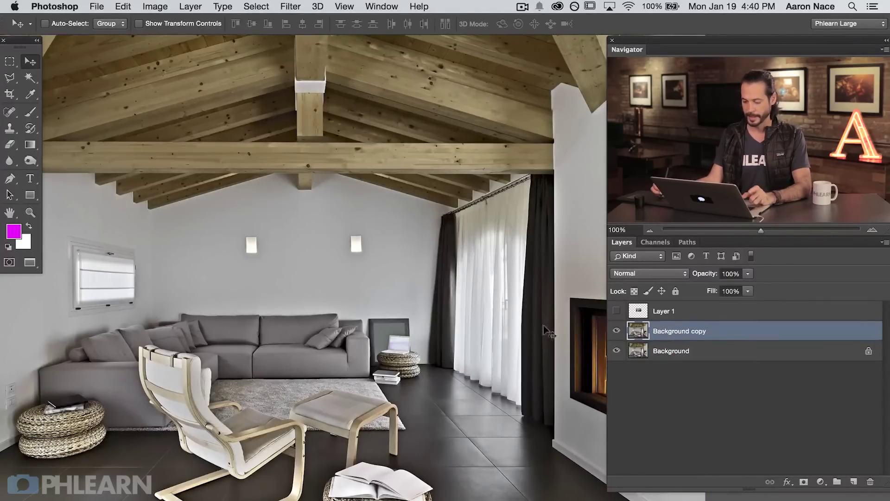
Open the Vanishing Point filter on the Background copy layer and outline a four-corner perspective plane on the fireplace wall.
{"action": "left_click", "coordinate": [289, 6]}
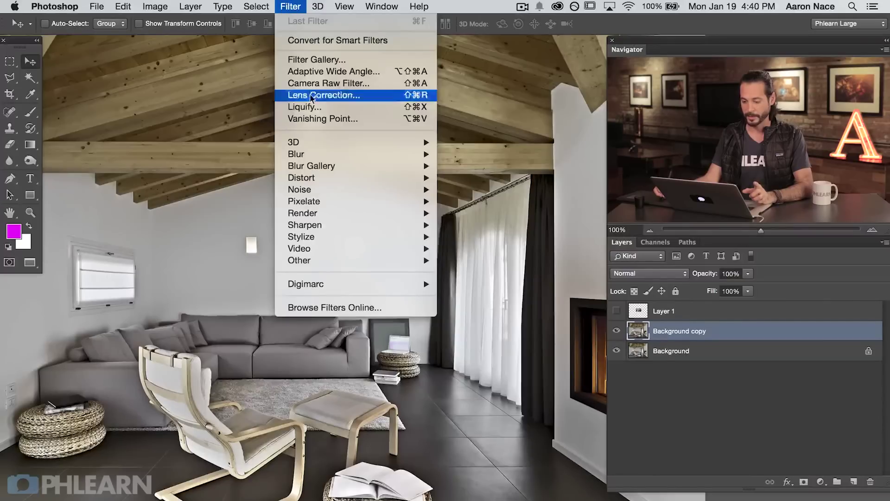
{"action": "left_click", "coordinate": [389, 120]}
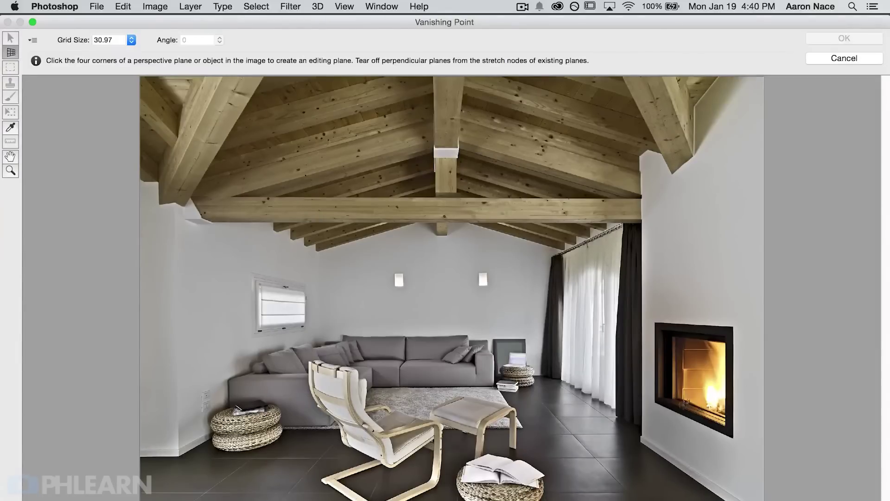
{"action": "left_click", "coordinate": [645, 441]}
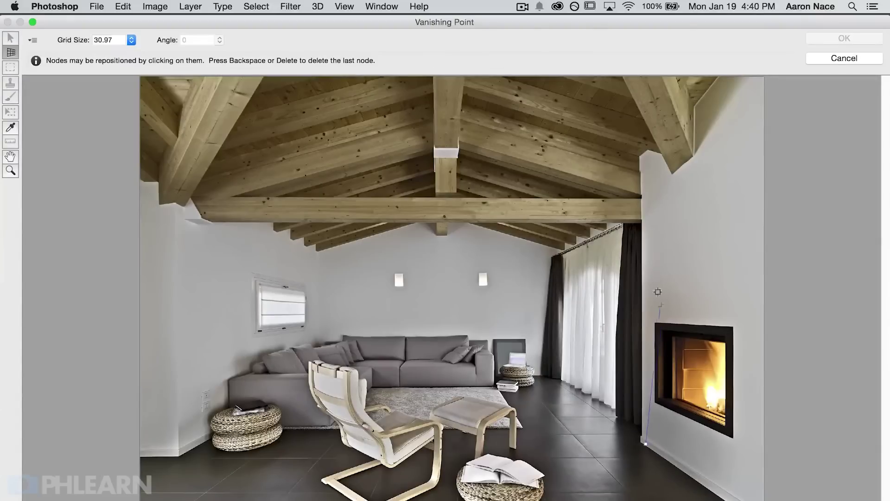
{"action": "left_click", "coordinate": [640, 155]}
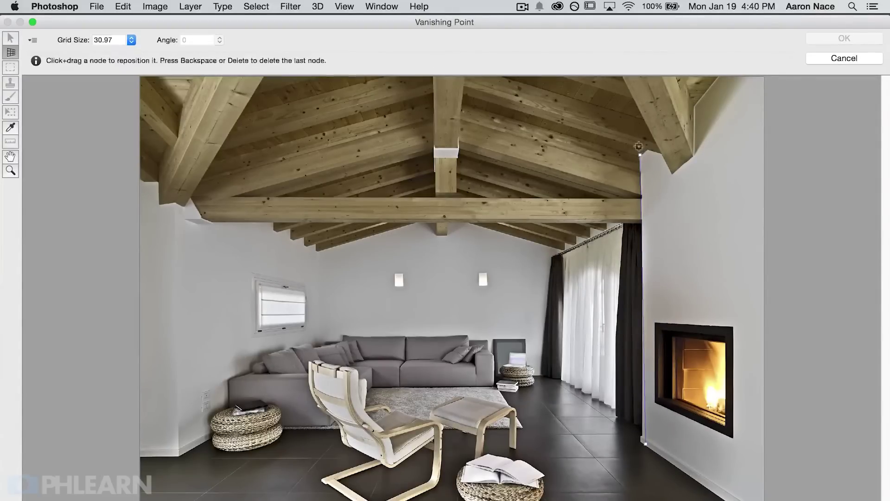
{"action": "left_click", "coordinate": [704, 88]}
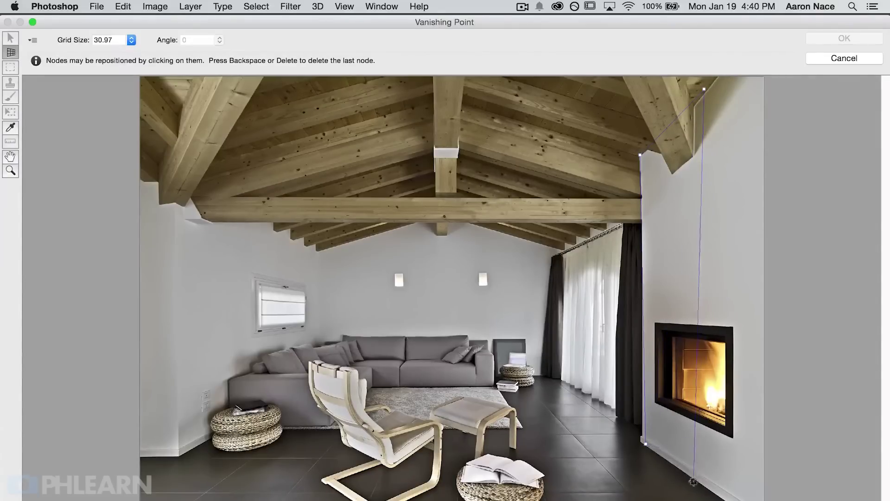
{"action": "left_click", "coordinate": [699, 484]}
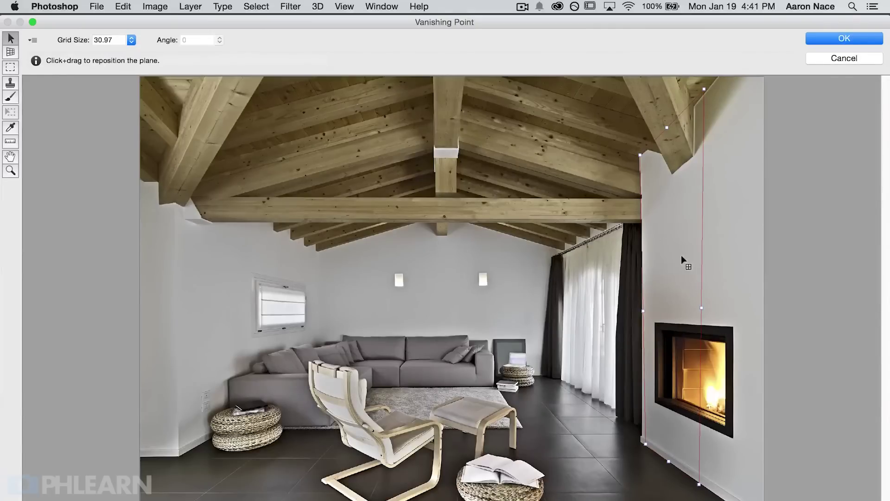
Adjust the plane's corners and side so its grid follows the upper, lower and vertical edges of the fireplace wall.
{"action": "left_click_drag", "start_coordinate": [697, 484], "coordinate": [711, 500]}
{"action": "left_click_drag", "start_coordinate": [642, 442], "coordinate": [637, 443]}
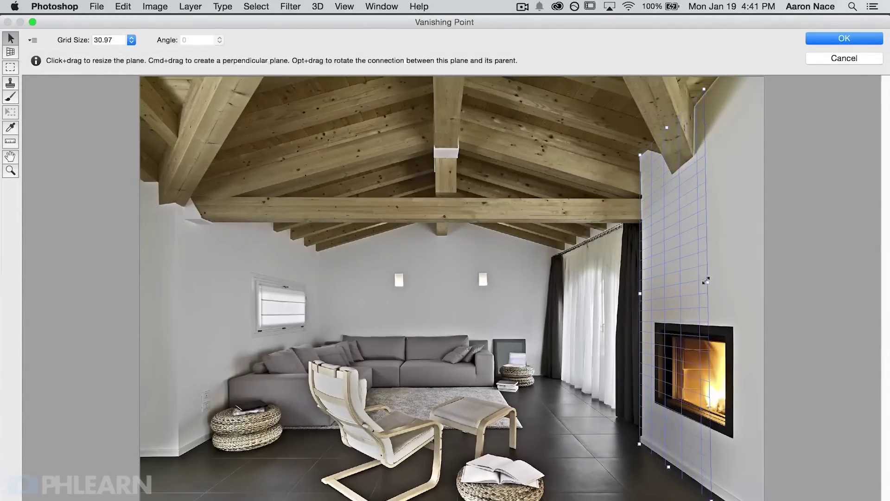
{"action": "mouse_move", "coordinate": [710, 281]}
{"action": "left_mouse_down"}
{"action": "mouse_move", "coordinate": [759, 279]}
{"action": "mouse_move", "coordinate": [706, 281]}
{"action": "left_mouse_up"}
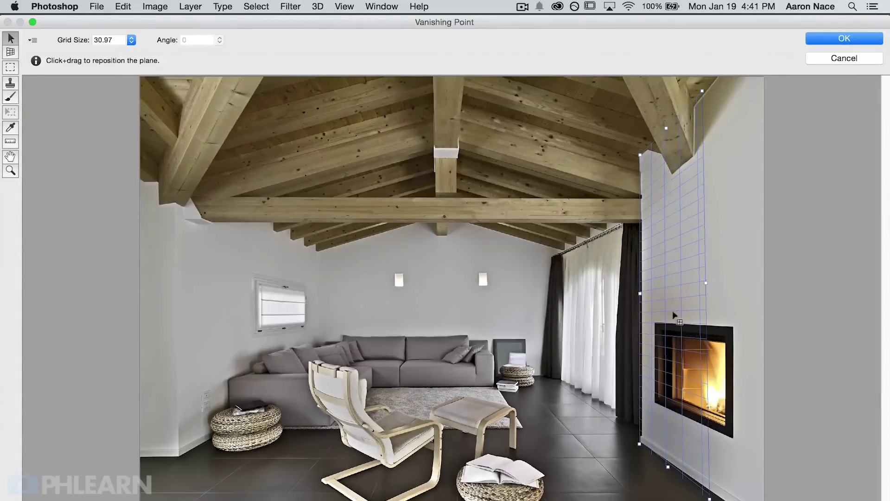
{"action": "mouse_move", "coordinate": [703, 90]}
{"action": "left_mouse_down"}
{"action": "mouse_move", "coordinate": [709, 89]}
{"action": "mouse_move", "coordinate": [687, 92]}
{"action": "left_mouse_up"}
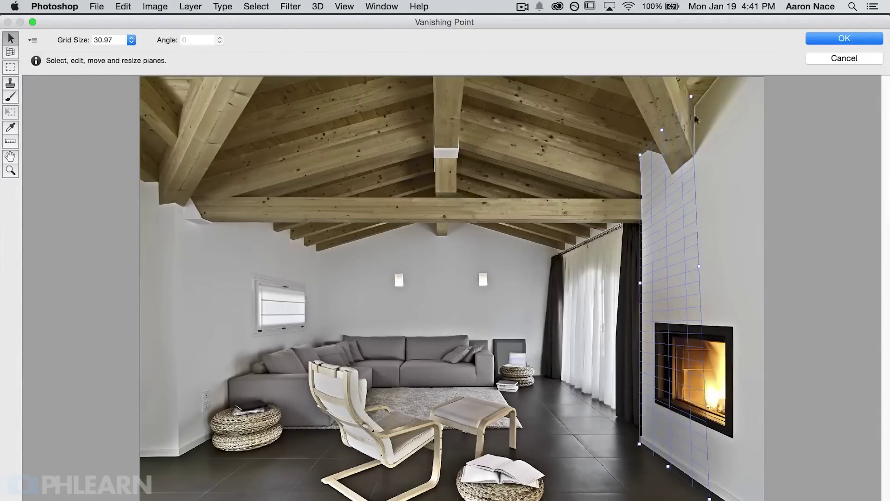
{"action": "left_click_drag", "start_coordinate": [686, 91], "coordinate": [701, 92]}
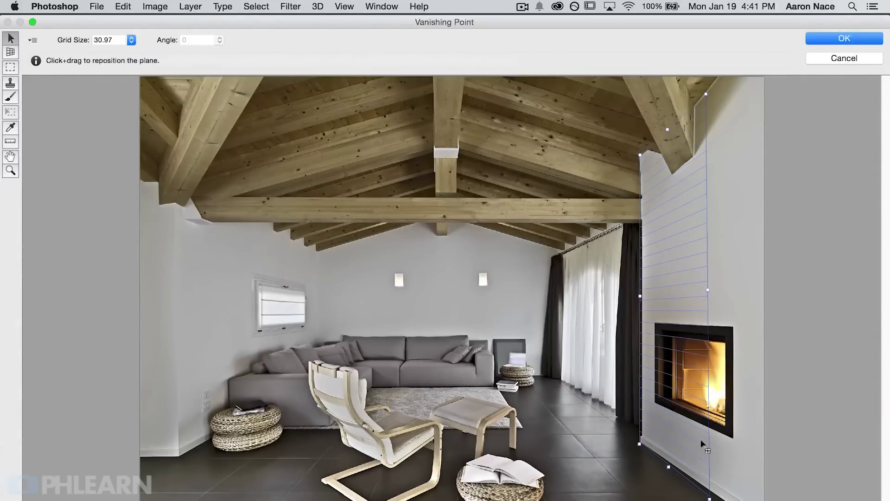
{"action": "left_click_drag", "start_coordinate": [707, 495], "coordinate": [705, 494]}
{"action": "left_click_drag", "start_coordinate": [634, 440], "coordinate": [639, 443]}
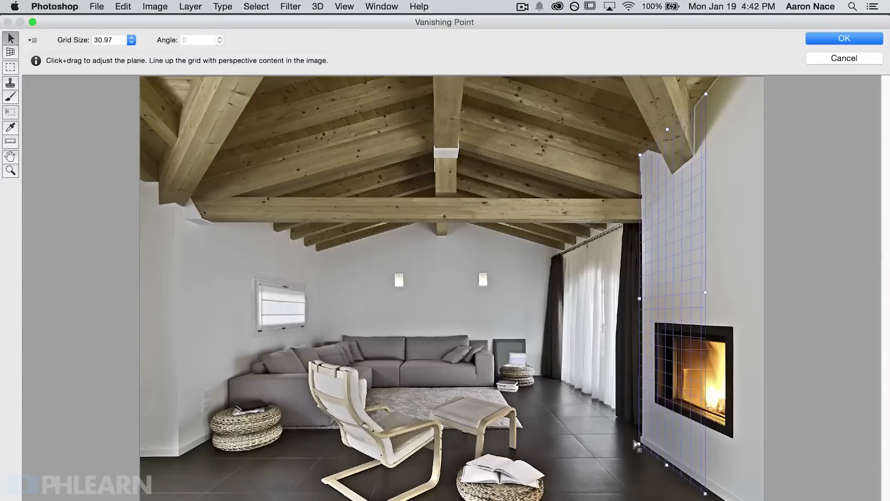
Set the plane's grid size to 10 and fine-tune its lower corner nearest the viewer along the baseboard.
{"action": "left_click", "coordinate": [118, 40]}
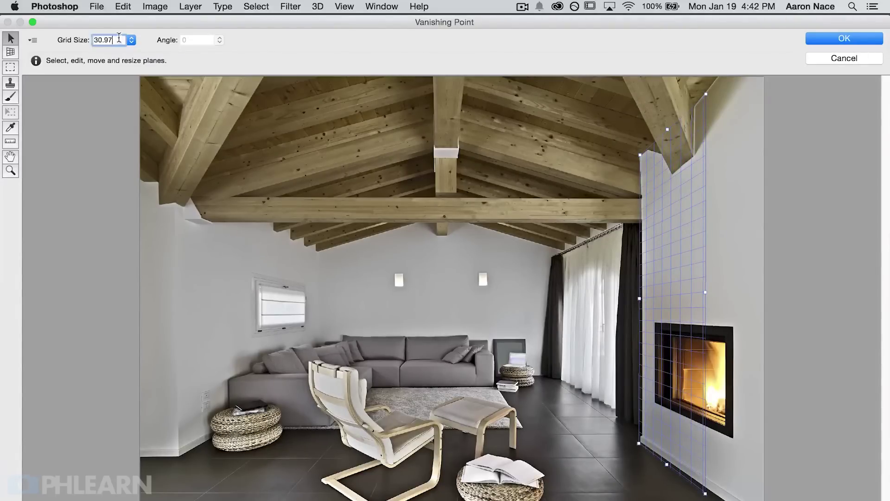
{"action": "type", "text": "10"}
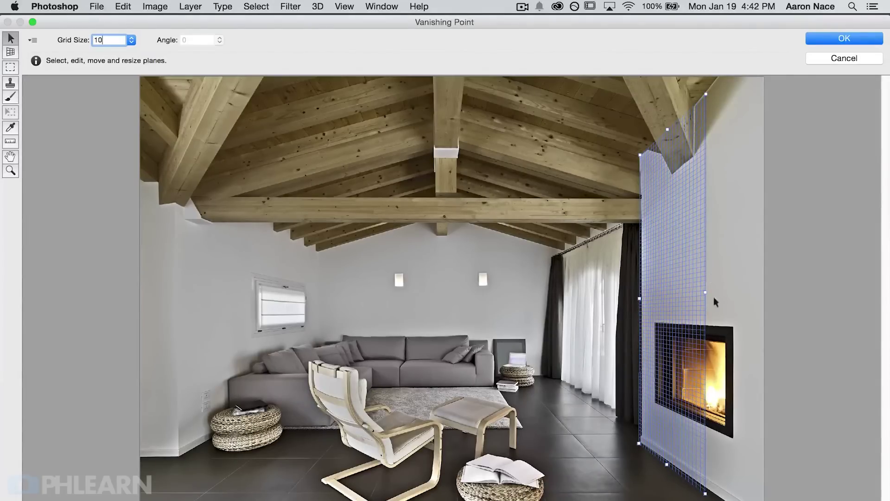
{"action": "left_click_drag", "start_coordinate": [705, 494], "coordinate": [704, 495]}
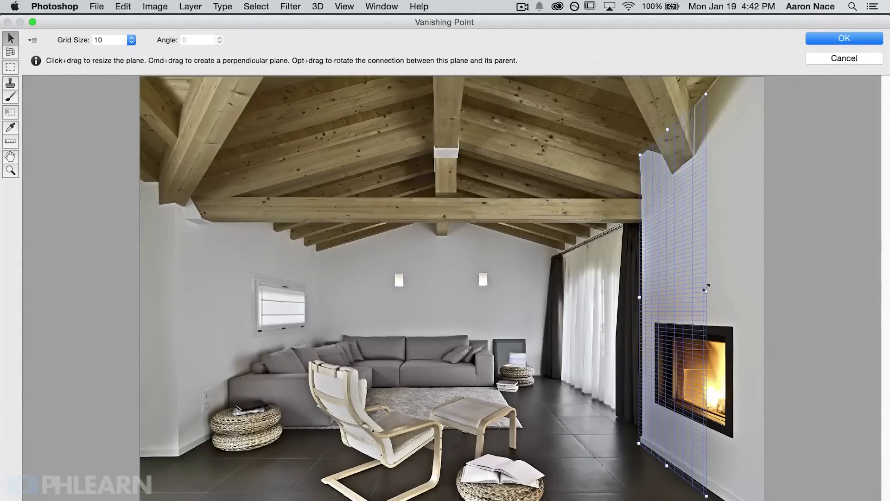
Stretch the plane across the fireplace wall to the photo's edge and refine the corner and side beside the curtain.
{"action": "left_click_drag", "start_coordinate": [716, 294], "coordinate": [758, 302]}
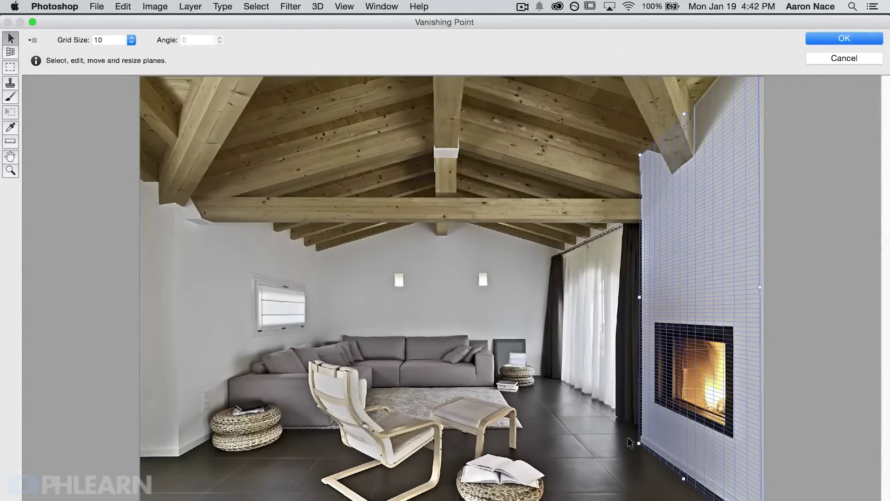
{"action": "left_click_drag", "start_coordinate": [637, 443], "coordinate": [635, 444]}
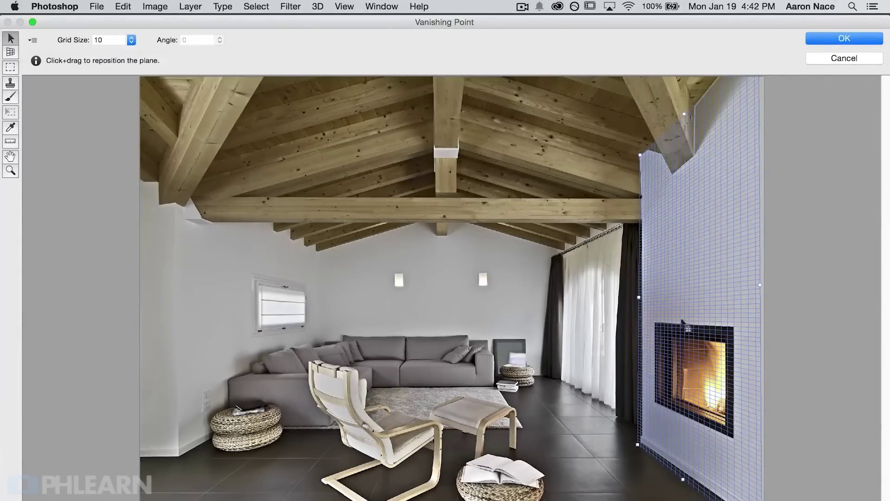
{"action": "left_click_drag", "start_coordinate": [639, 298], "coordinate": [591, 303]}
{"action": "left_click_drag", "start_coordinate": [659, 312], "coordinate": [636, 325]}
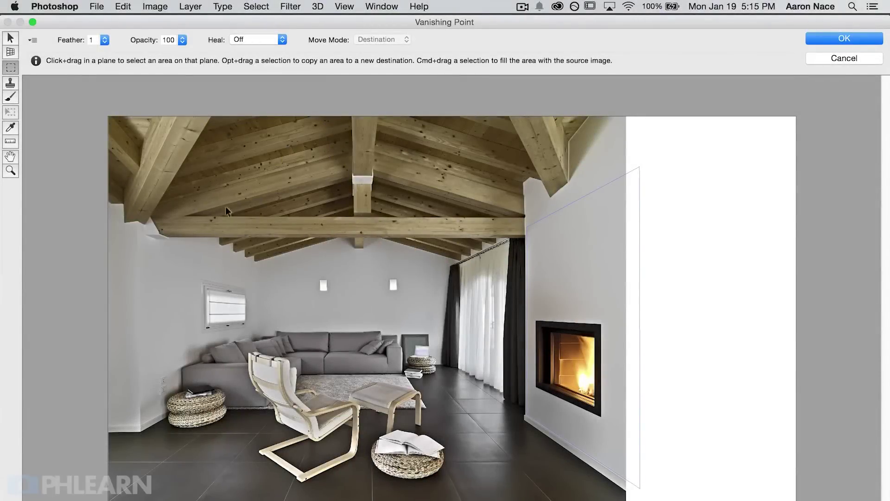
Paste the framed painting into Vanishing Point and move it onto the fireplace wall's plane, above the fireplace.
{"action": "key", "text": "super+v"}
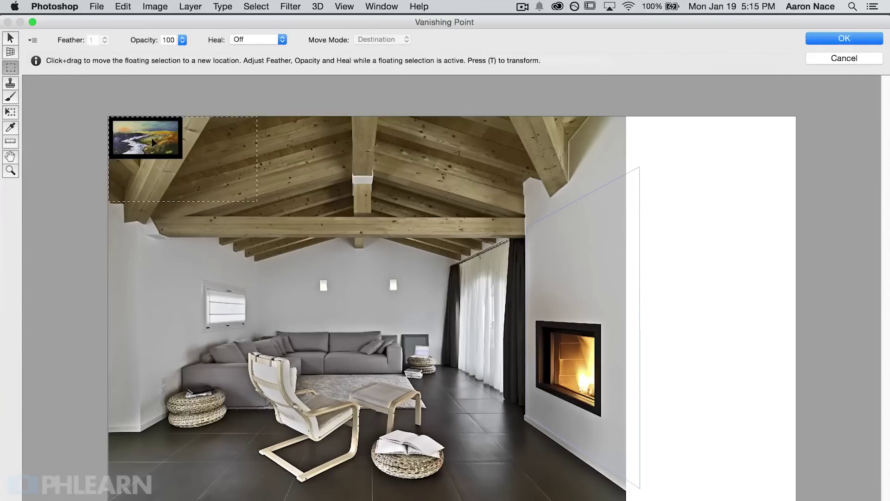
{"action": "mouse_move", "coordinate": [159, 135]}
{"action": "left_mouse_down"}
{"action": "mouse_move", "coordinate": [167, 168]}
{"action": "mouse_move", "coordinate": [370, 291]}
{"action": "mouse_move", "coordinate": [562, 291]}
{"action": "mouse_move", "coordinate": [582, 284]}
{"action": "mouse_move", "coordinate": [590, 253]}
{"action": "mouse_move", "coordinate": [583, 301]}
{"action": "mouse_move", "coordinate": [601, 299]}
{"action": "mouse_move", "coordinate": [583, 297]}
{"action": "left_mouse_up"}
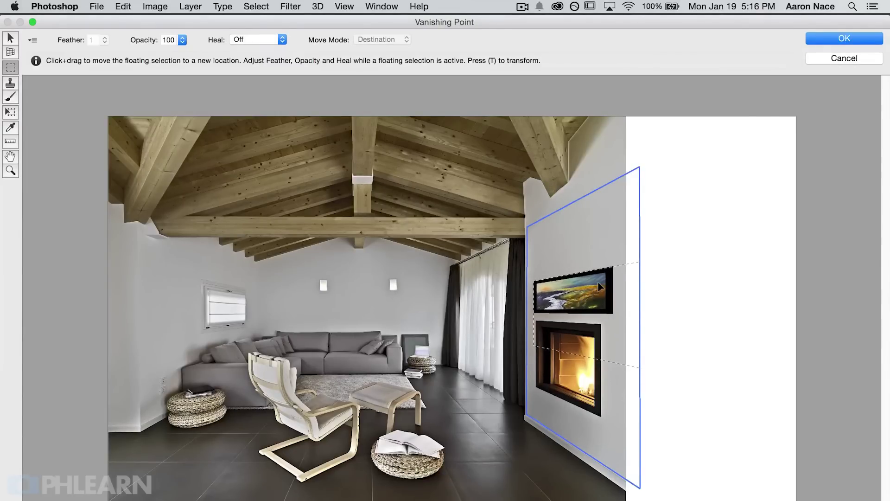
Resize and reposition the floating painting above the fireplace with the Transform tool, and undo the last change.
{"action": "key", "text": "super+plus"}
{"action": "key", "text": "space"}
{"action": "left_click_drag", "start_coordinate": [664, 312], "coordinate": [634, 312]}
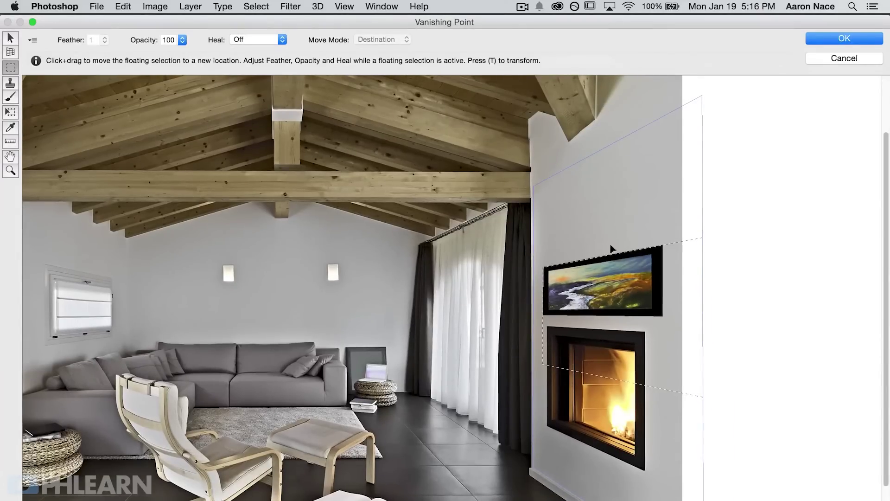
{"action": "key", "text": "t"}
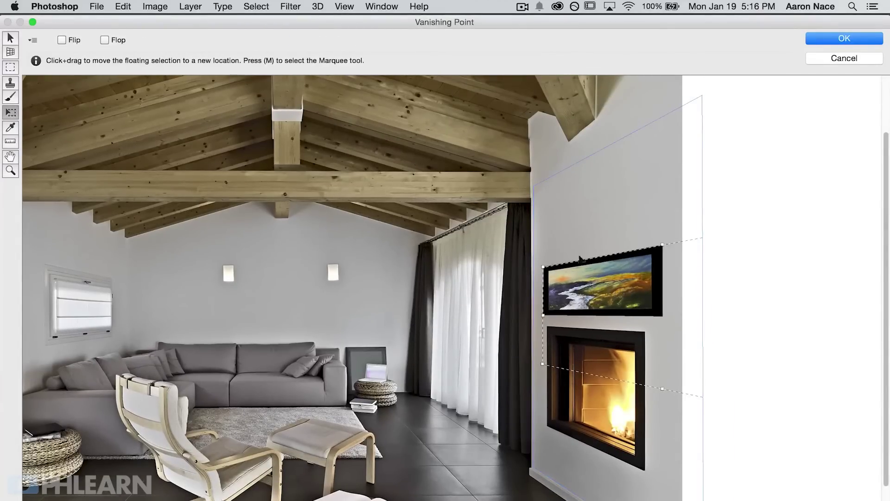
{"action": "mouse_move", "coordinate": [663, 245]}
{"action": "left_mouse_down"}
{"action": "mouse_move", "coordinate": [666, 140]}
{"action": "mouse_move", "coordinate": [663, 150]}
{"action": "left_mouse_up"}
{"action": "mouse_move", "coordinate": [619, 248]}
{"action": "left_mouse_down"}
{"action": "mouse_move", "coordinate": [615, 494]}
{"action": "mouse_move", "coordinate": [626, 208]}
{"action": "mouse_move", "coordinate": [625, 282]}
{"action": "left_mouse_up"}
{"action": "mouse_move", "coordinate": [541, 229]}
{"action": "left_mouse_down"}
{"action": "mouse_move", "coordinate": [554, 240]}
{"action": "mouse_move", "coordinate": [568, 237]}
{"action": "mouse_move", "coordinate": [560, 244]}
{"action": "left_mouse_up"}
{"action": "left_click_drag", "start_coordinate": [571, 278], "coordinate": [648, 274]}
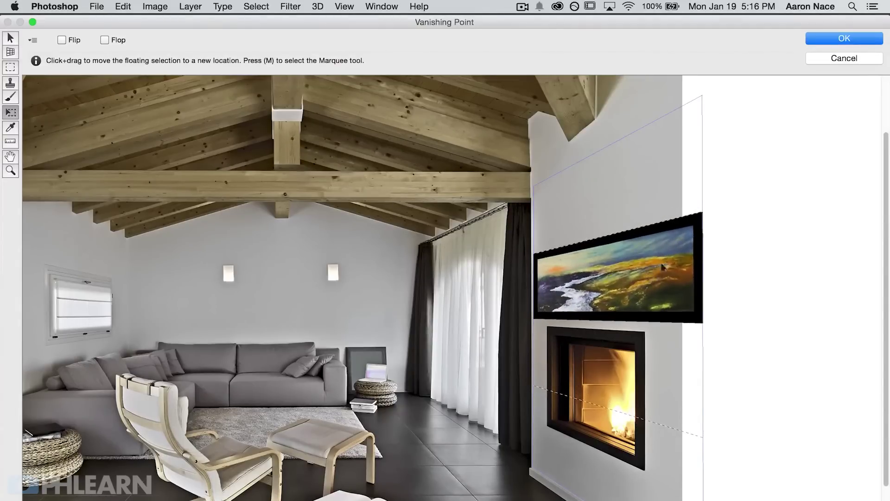
{"action": "key", "text": "super+z"}
Scale and position the painting directly above the fireplace at about the fireplace's width, and apply the Vanishing Point filter.
{"action": "mouse_move", "coordinate": [548, 395]}
{"action": "left_mouse_down"}
{"action": "mouse_move", "coordinate": [563, 395]}
{"action": "mouse_move", "coordinate": [585, 371]}
{"action": "mouse_move", "coordinate": [572, 398]}
{"action": "mouse_move", "coordinate": [590, 392]}
{"action": "left_mouse_up"}
{"action": "left_click_drag", "start_coordinate": [625, 282], "coordinate": [586, 272]}
{"action": "left_click_drag", "start_coordinate": [545, 396], "coordinate": [521, 412]}
{"action": "mouse_move", "coordinate": [575, 282]}
{"action": "left_mouse_down"}
{"action": "mouse_move", "coordinate": [598, 262]}
{"action": "mouse_move", "coordinate": [611, 287]}
{"action": "left_mouse_up"}
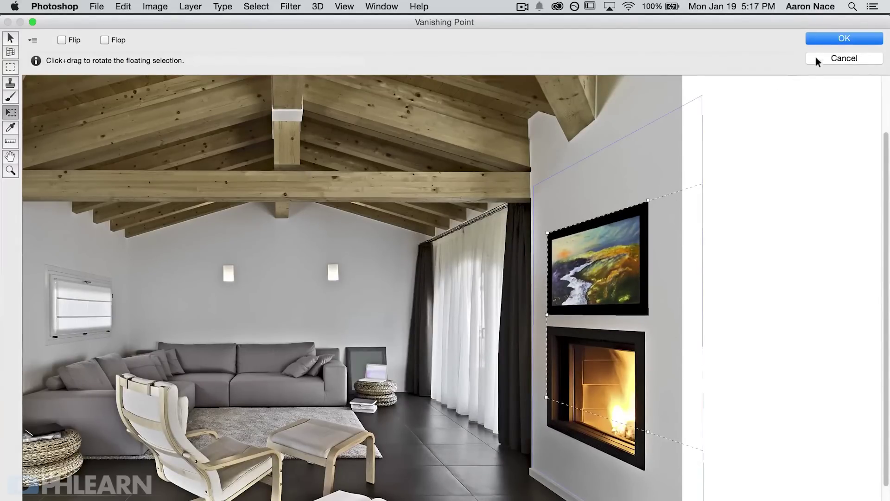
{"action": "left_click", "coordinate": [830, 37]}
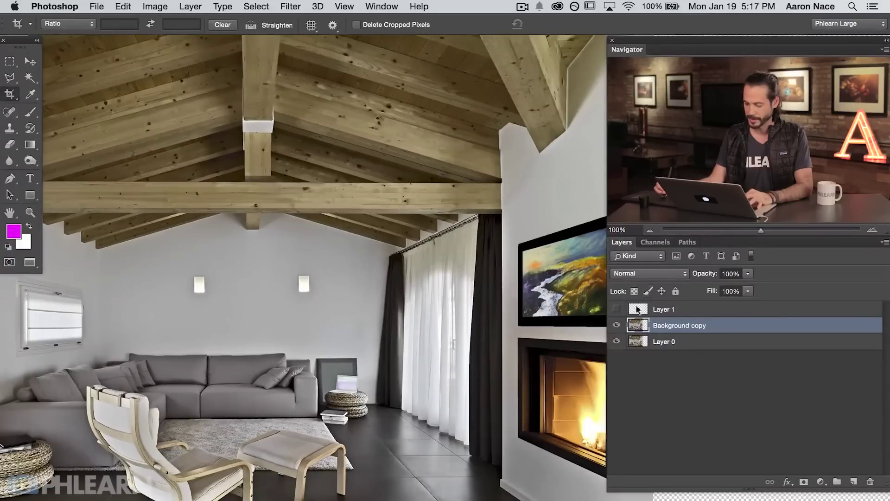
Hide and show the Background copy layer to compare the fireplace wall with and without the painting.
{"action": "scroll", "coordinate": [528, 400], "scroll_direction": "right", "scroll_amount": 5}
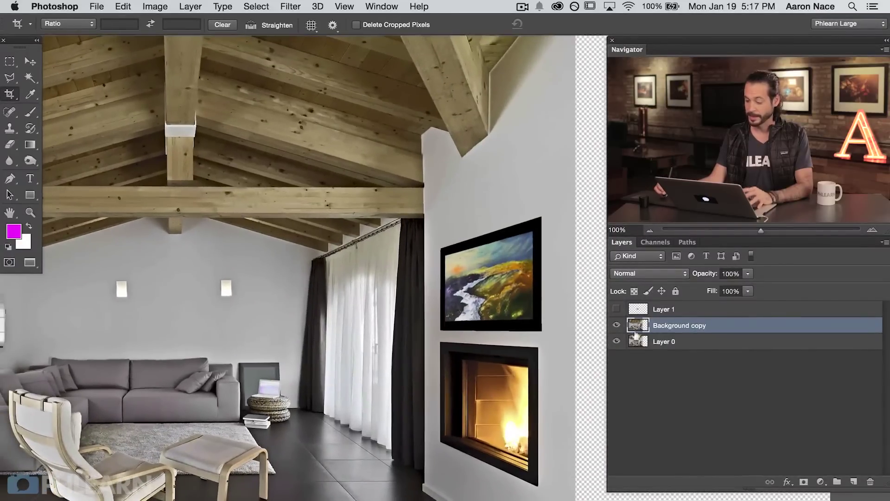
{"action": "left_click", "coordinate": [616, 326]}
{"action": "left_click", "coordinate": [616, 326]}
{"action": "scroll", "coordinate": [452, 416], "scroll_direction": "down", "scroll_amount": 3}
{"action": "scroll", "coordinate": [452, 416], "scroll_direction": "left", "scroll_amount": 1}
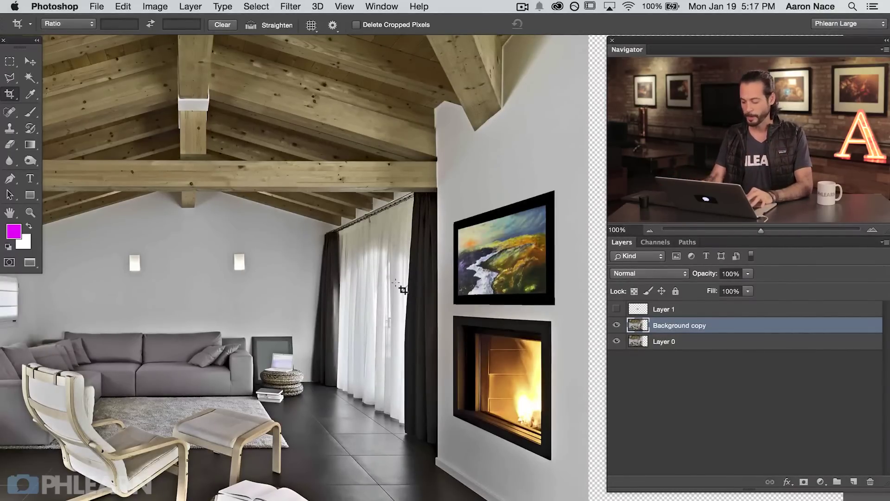
Crop away the empty transparent area beside the fireplace wall.
{"action": "key", "text": "super+minus"}
{"action": "scroll", "coordinate": [396, 283], "scroll_direction": "right", "scroll_amount": 10}
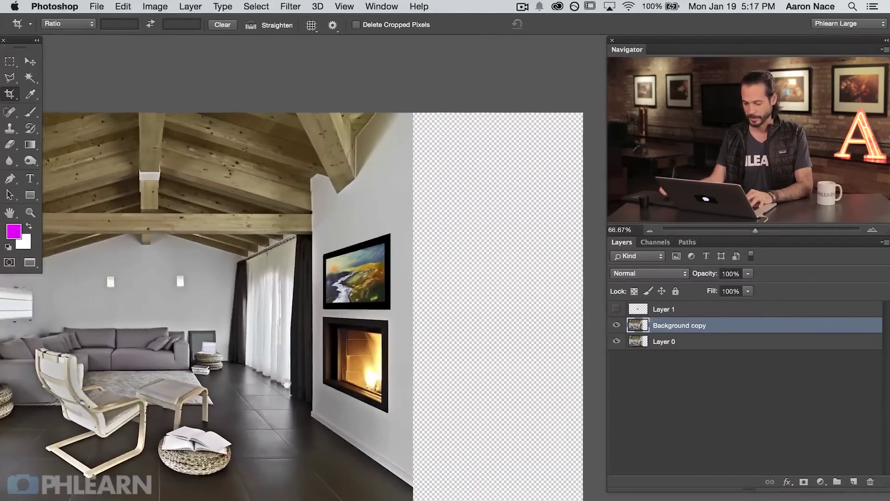
{"action": "left_click", "coordinate": [426, 320]}
{"action": "left_click_drag", "start_coordinate": [541, 299], "coordinate": [177, 329]}
{"action": "key", "text": "Return"}
{"action": "key", "text": "super+equal"}
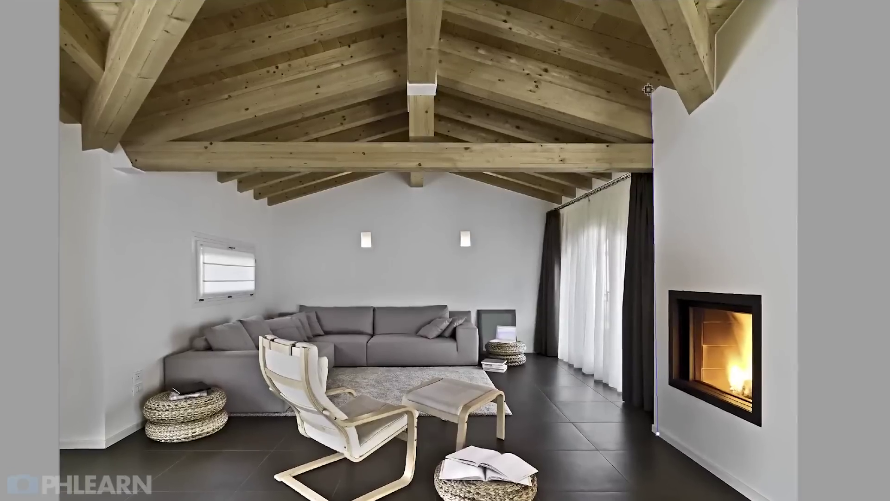
Outline and extend the perspective plane on the fireplace wall in Vanishing Point, and move the pasted painting onto it.
{"action": "left_click", "coordinate": [651, 91]}
{"action": "left_click", "coordinate": [735, 3]}
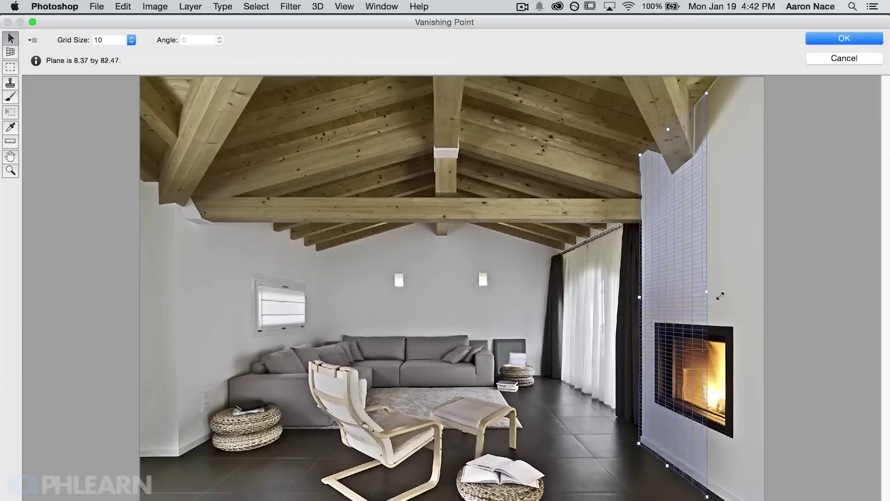
{"action": "left_click_drag", "start_coordinate": [719, 294], "coordinate": [545, 300]}
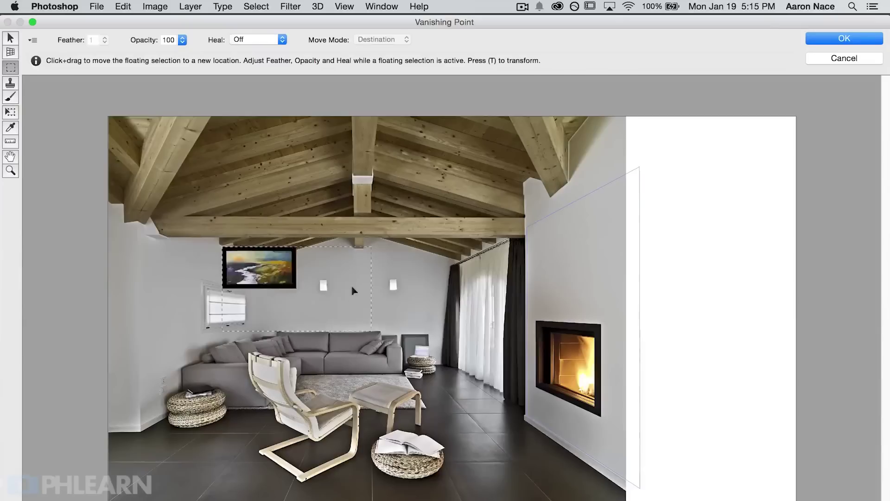
{"action": "mouse_move", "coordinate": [285, 272]}
{"action": "left_mouse_down"}
{"action": "mouse_move", "coordinate": [477, 302]}
{"action": "mouse_move", "coordinate": [552, 290]}
{"action": "left_mouse_up"}
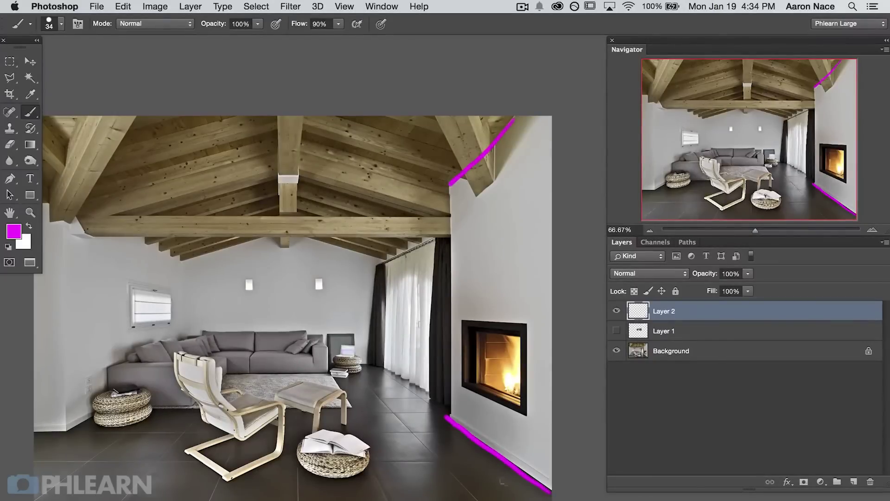
Paint magenta perspective lines on Layer 2 meeting at the back wall and fanning out across the floor.
{"action": "left_click_drag", "start_coordinate": [379, 279], "coordinate": [383, 303]}
{"action": "left_click_drag", "start_coordinate": [236, 370], "coordinate": [100, 486]}
{"action": "left_click_drag", "start_coordinate": [294, 369], "coordinate": [194, 495]}
{"action": "left_click_drag", "start_coordinate": [303, 422], "coordinate": [275, 495]}
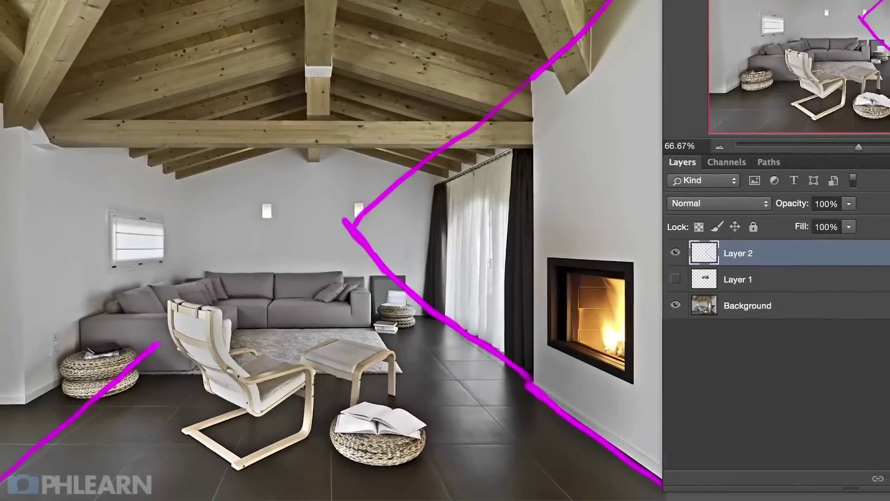
{"action": "left_click_drag", "start_coordinate": [288, 315], "coordinate": [262, 397]}
{"action": "left_click_drag", "start_coordinate": [351, 313], "coordinate": [334, 491]}
{"action": "left_click_drag", "start_coordinate": [383, 277], "coordinate": [452, 489]}
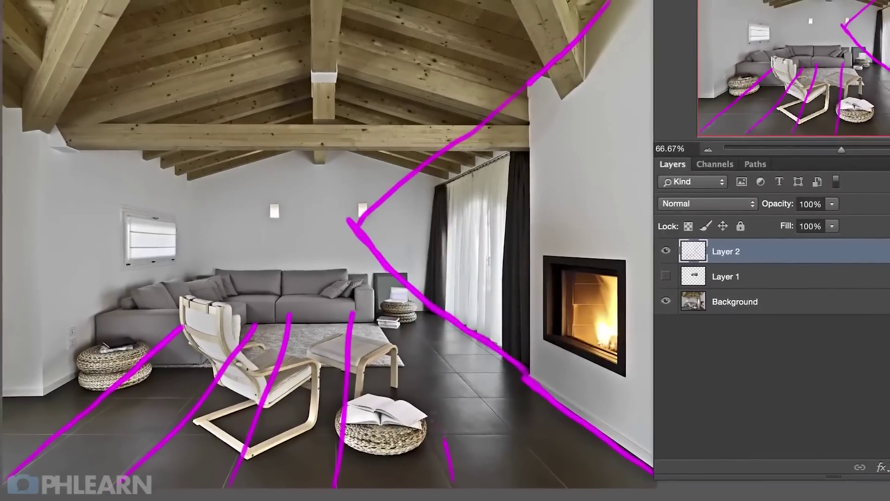